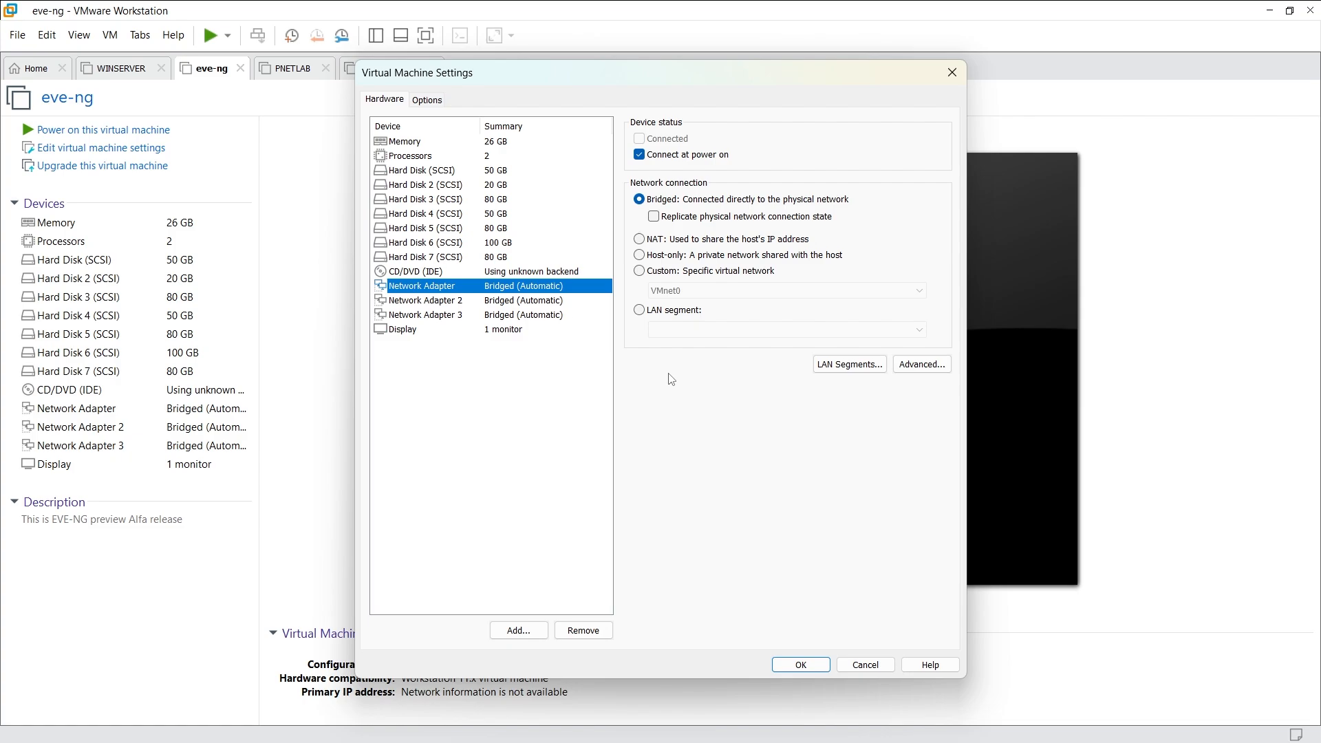
Run ipconfig in a host command prompt and examine the Wi-Fi adapter's IPv4 address and subnet.
{"action": "key", "text": "super+r"}
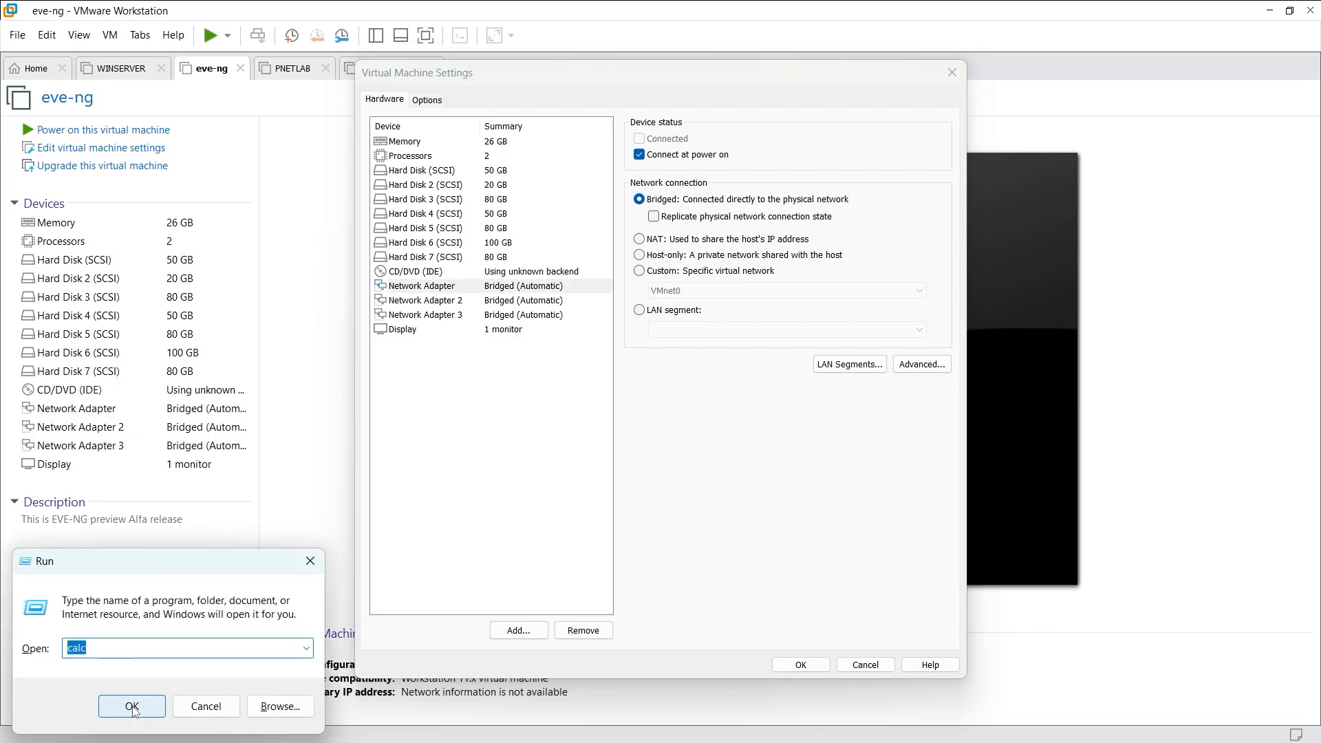
{"action": "type", "text": "cmd"}
{"action": "left_click", "coordinate": [132, 707]}
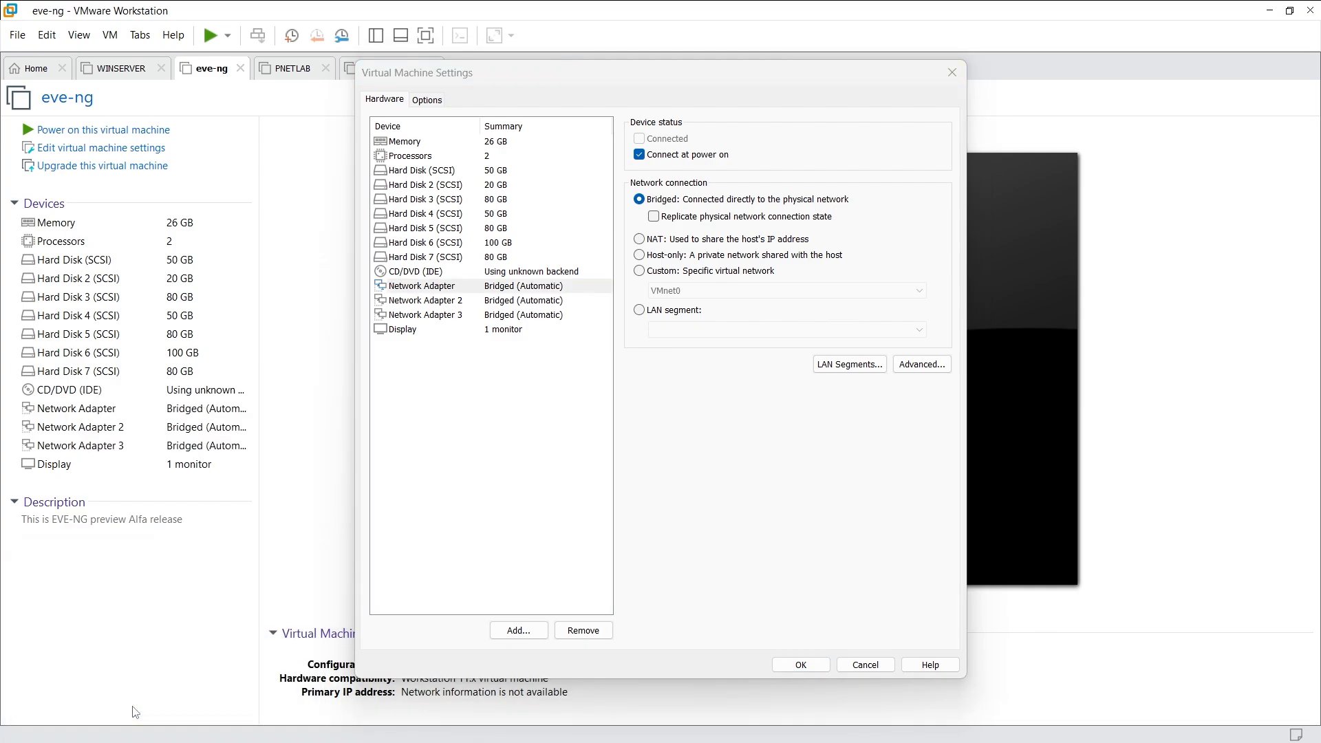
{"action": "type", "text": "ipconfig"}
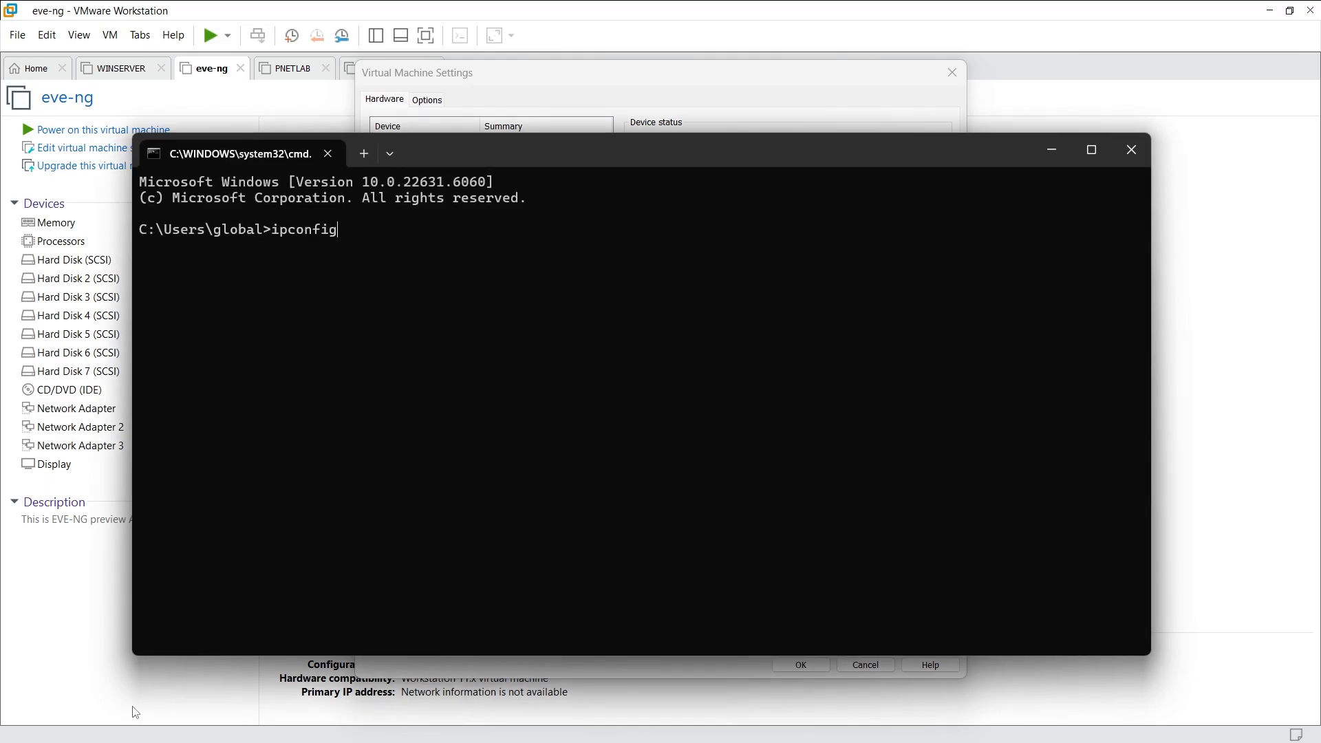
{"action": "key", "text": "Return"}
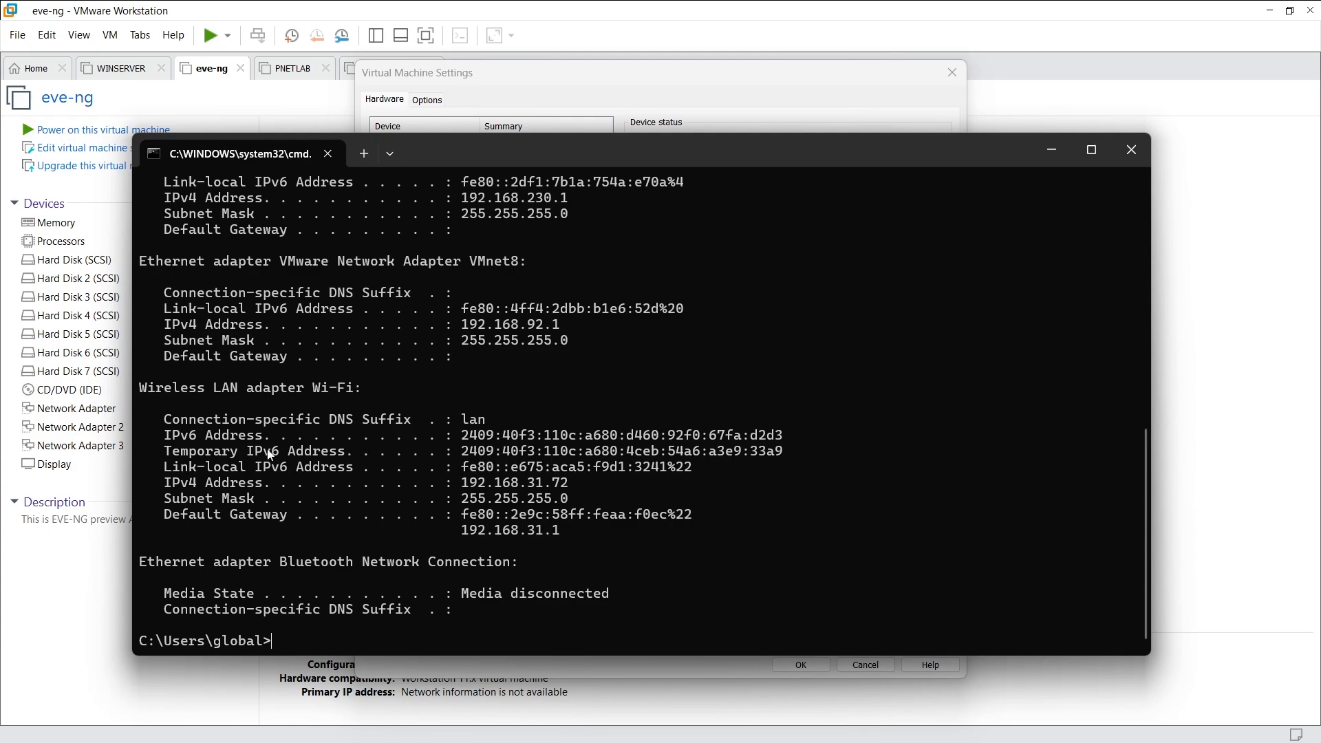
{"action": "left_click_drag", "start_coordinate": [308, 389], "coordinate": [360, 403]}
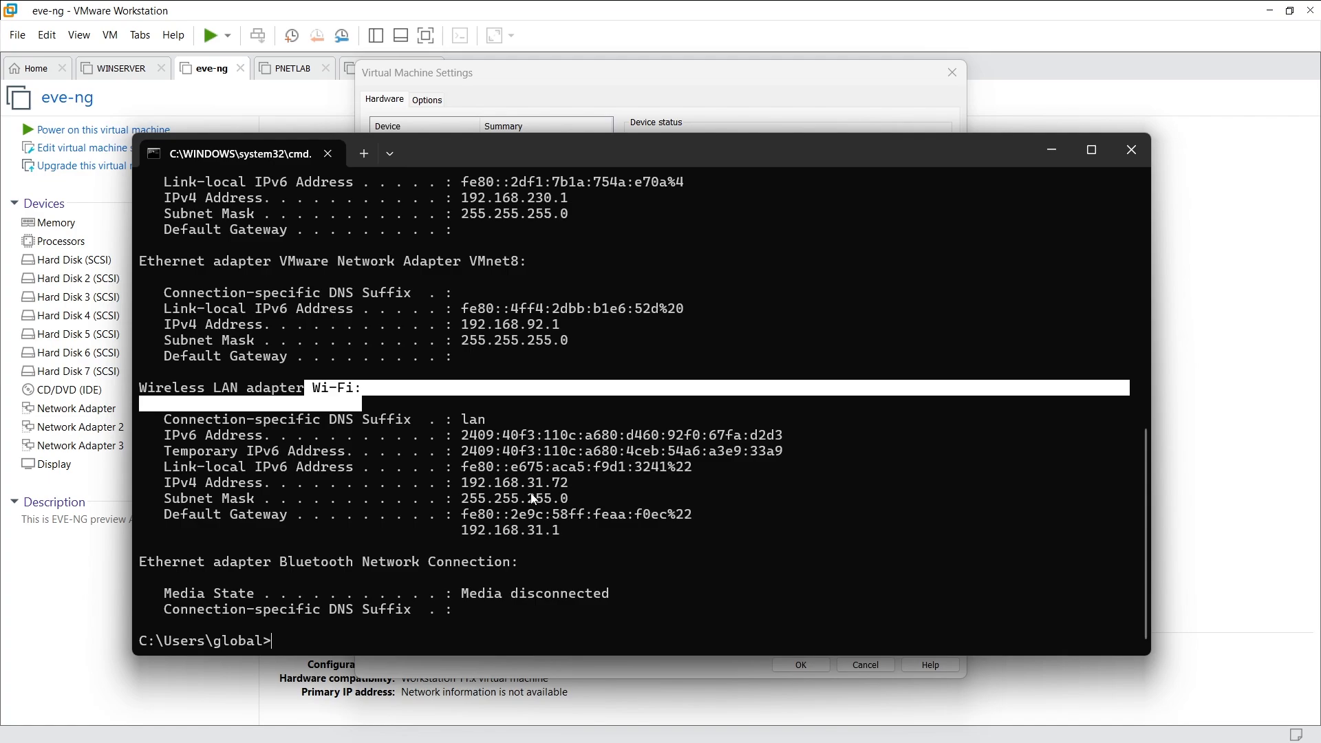
{"action": "left_click", "coordinate": [1053, 148]}
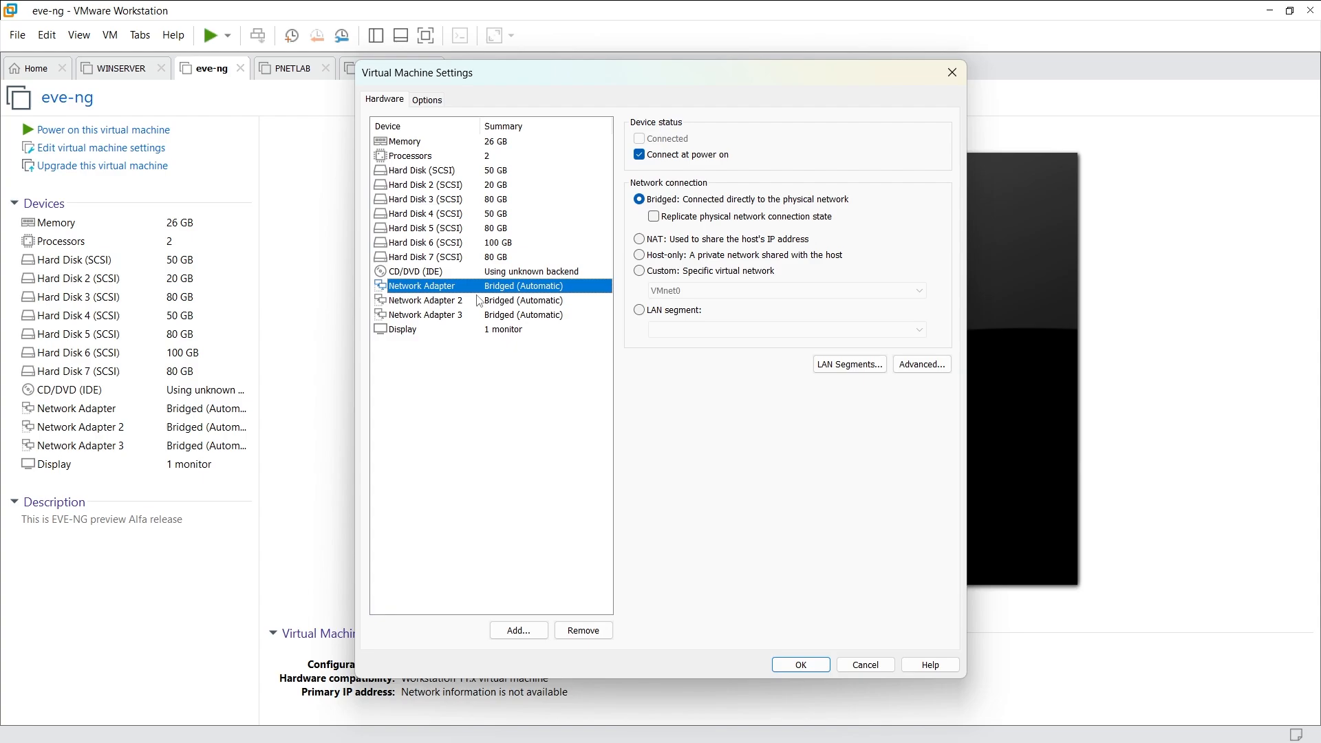
Accept the virtual machine settings, power on eve-ng to check its console for an IP address, and power it off.
{"action": "left_click", "coordinate": [802, 663]}
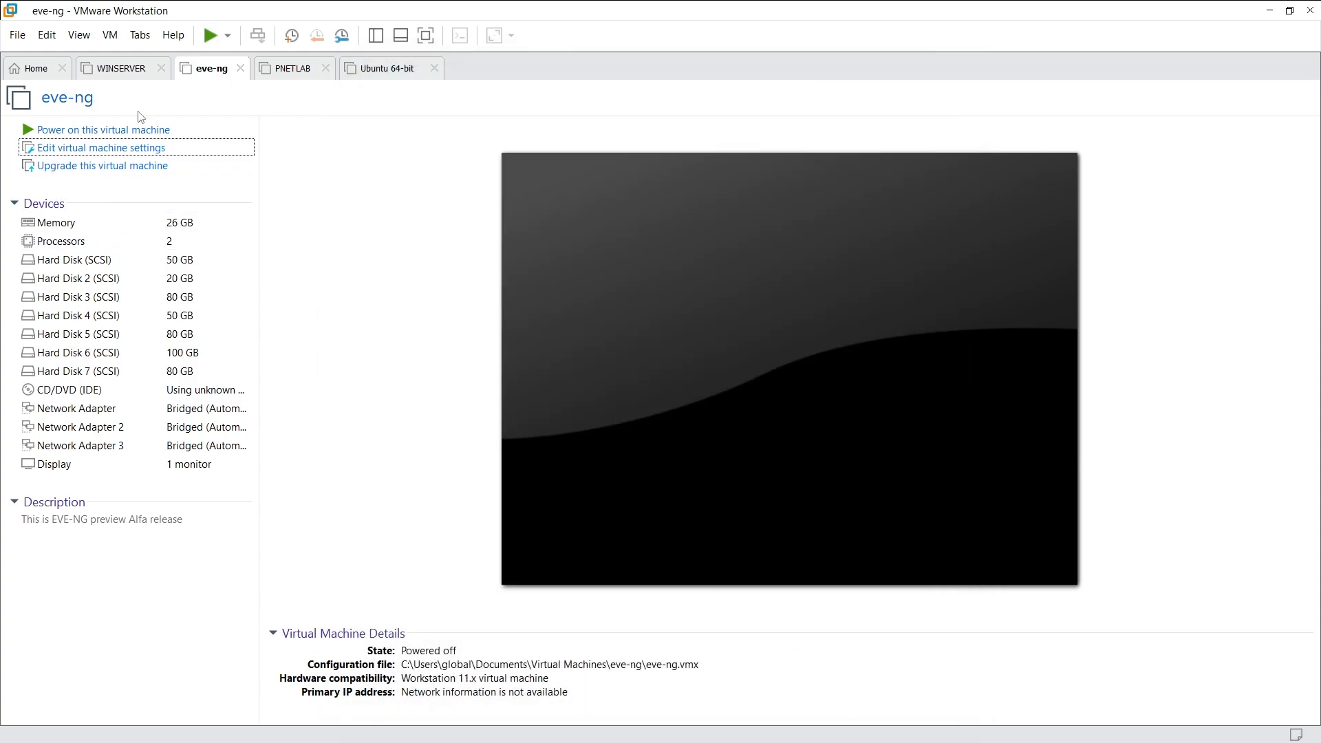
{"action": "left_click", "coordinate": [130, 129]}
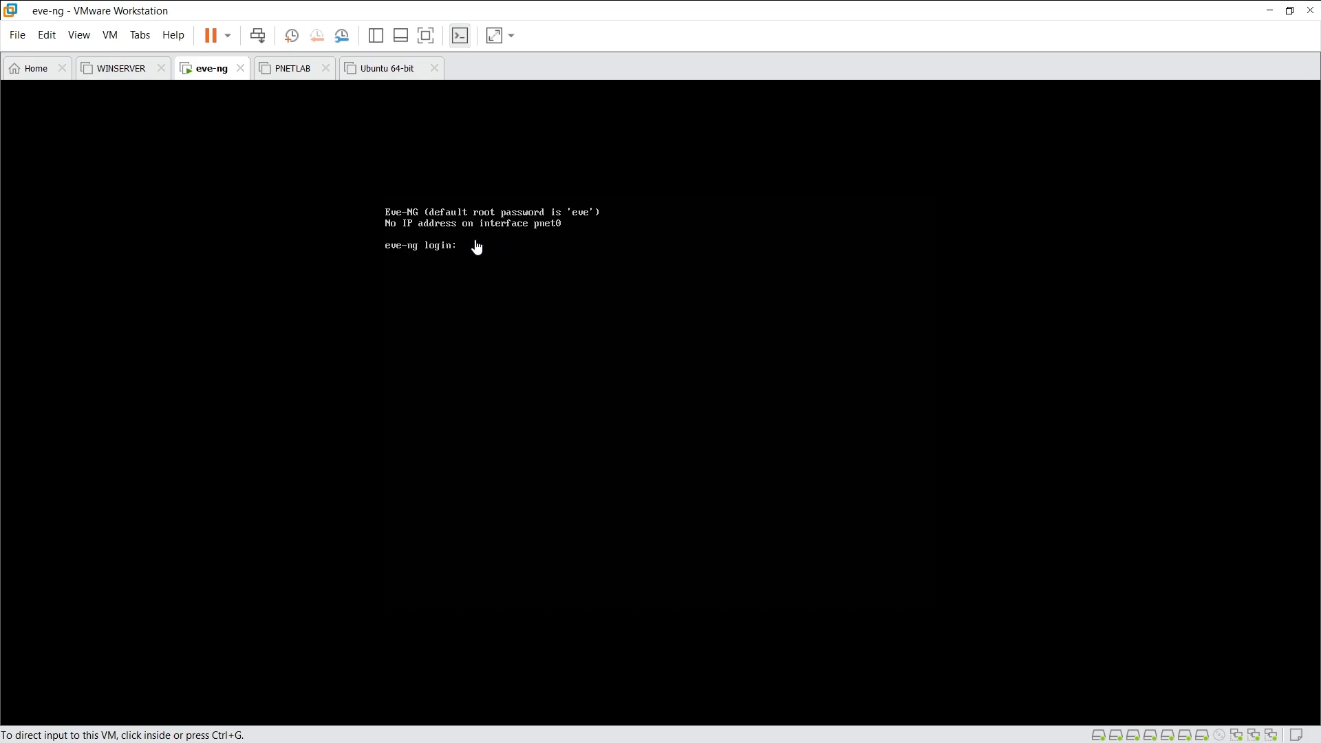
{"action": "left_click", "coordinate": [227, 35]}
{"action": "left_click", "coordinate": [264, 78]}
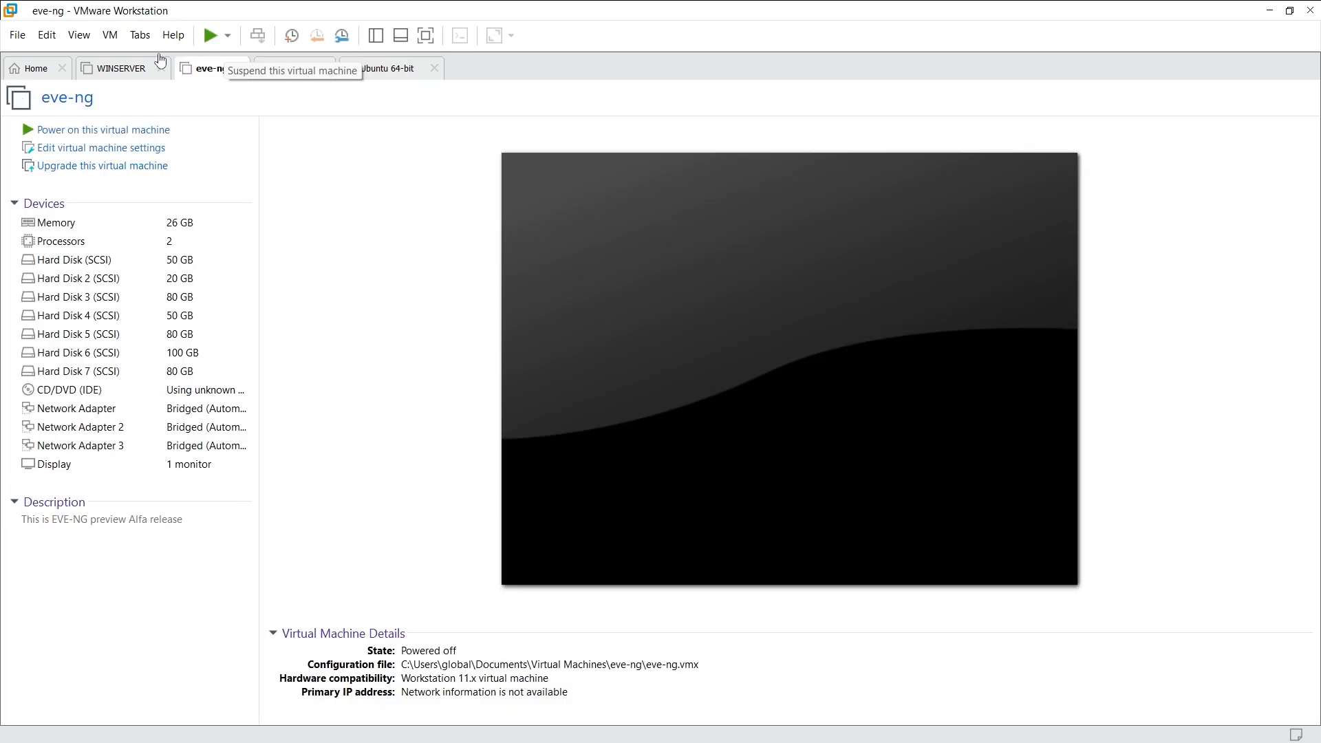
Open the Virtual Network Editor with administrator privileges so the network configuration can be modified.
{"action": "left_click", "coordinate": [46, 35]}
{"action": "left_click", "coordinate": [78, 34]}
{"action": "mouse_move", "coordinate": [47, 34]}
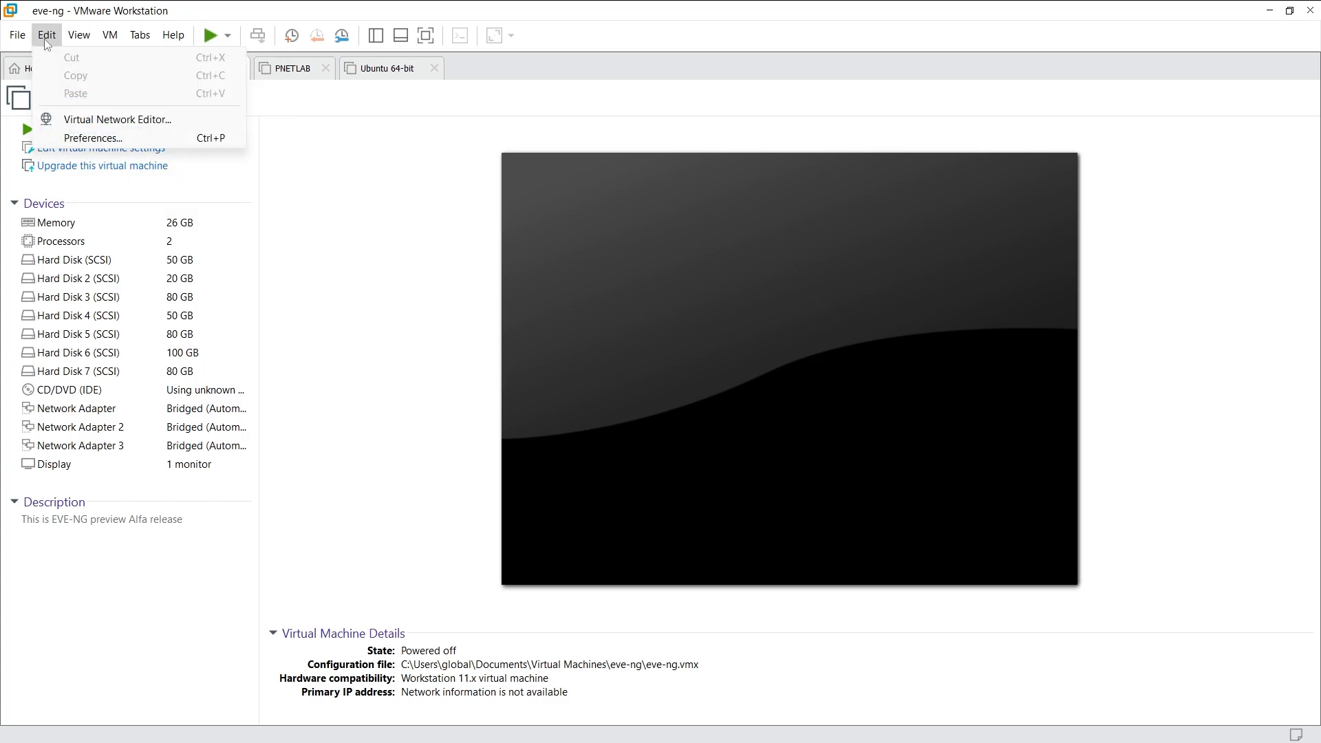
{"action": "left_click", "coordinate": [88, 126]}
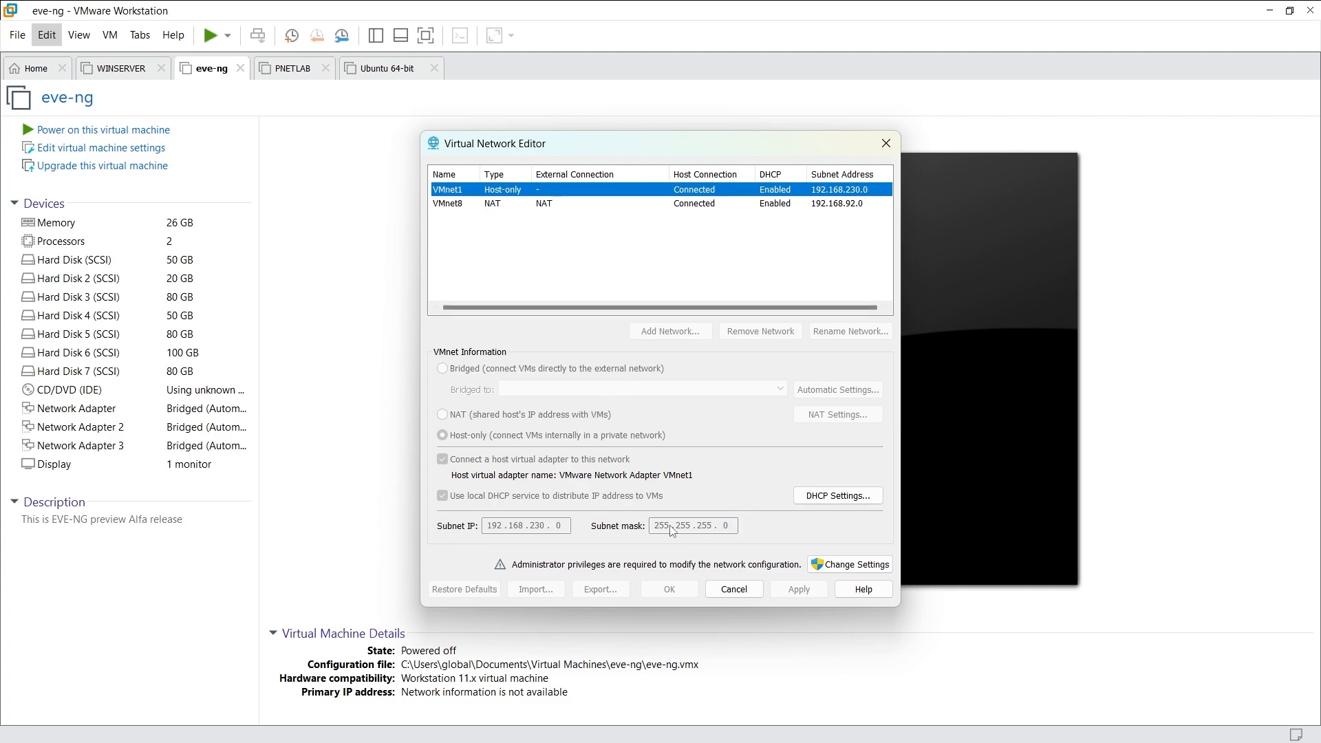
{"action": "left_click", "coordinate": [850, 564]}
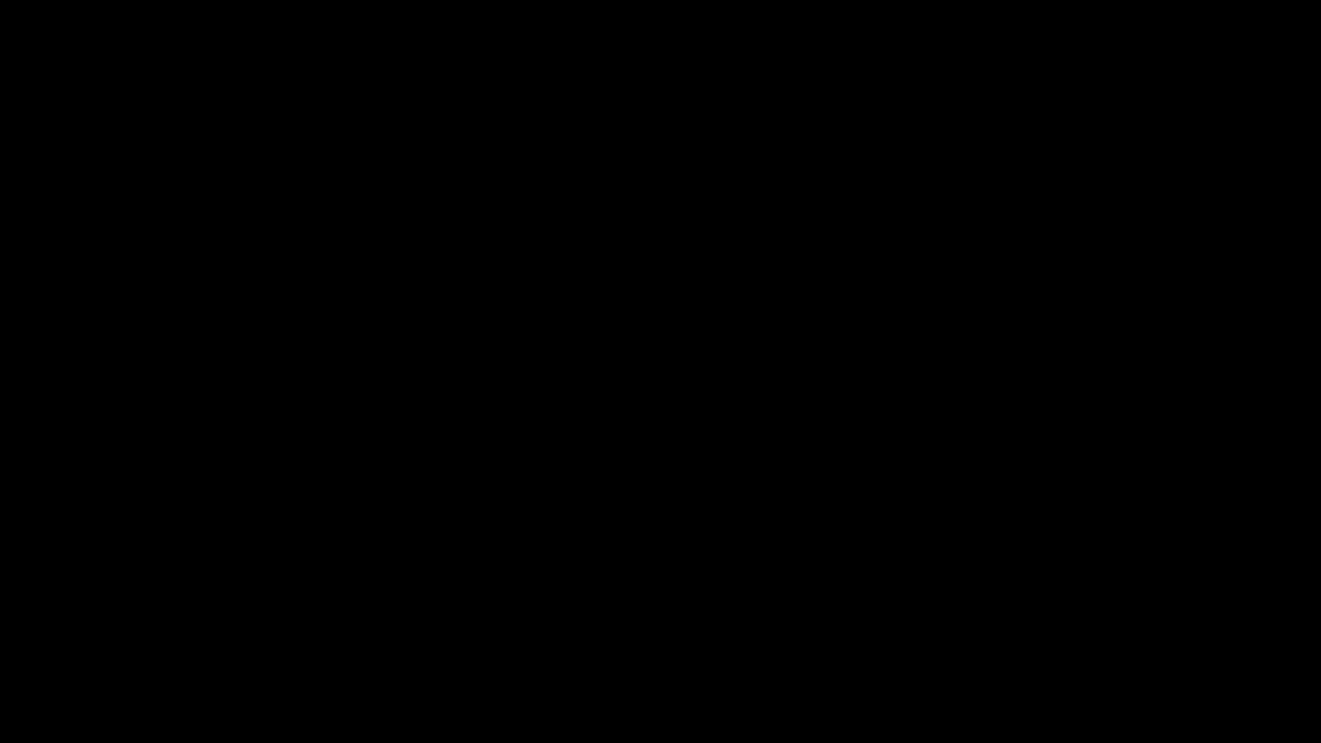
{"action": "left_click", "coordinate": [585, 502]}
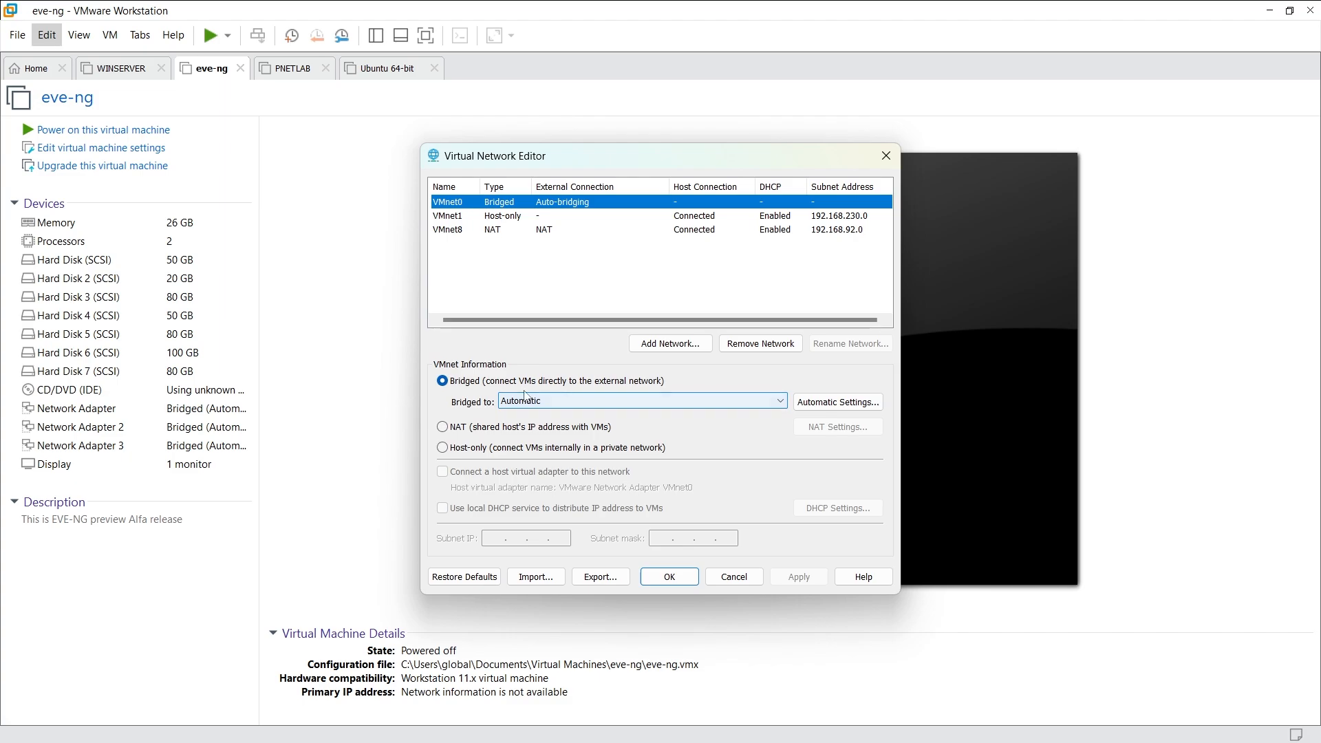
Keep VMnet0 bridged to Automatic, limit automatic bridging to the Intel(R) Wireless-AC 9560 160MHz adapter, and apply the network changes.
{"action": "left_click", "coordinate": [778, 406]}
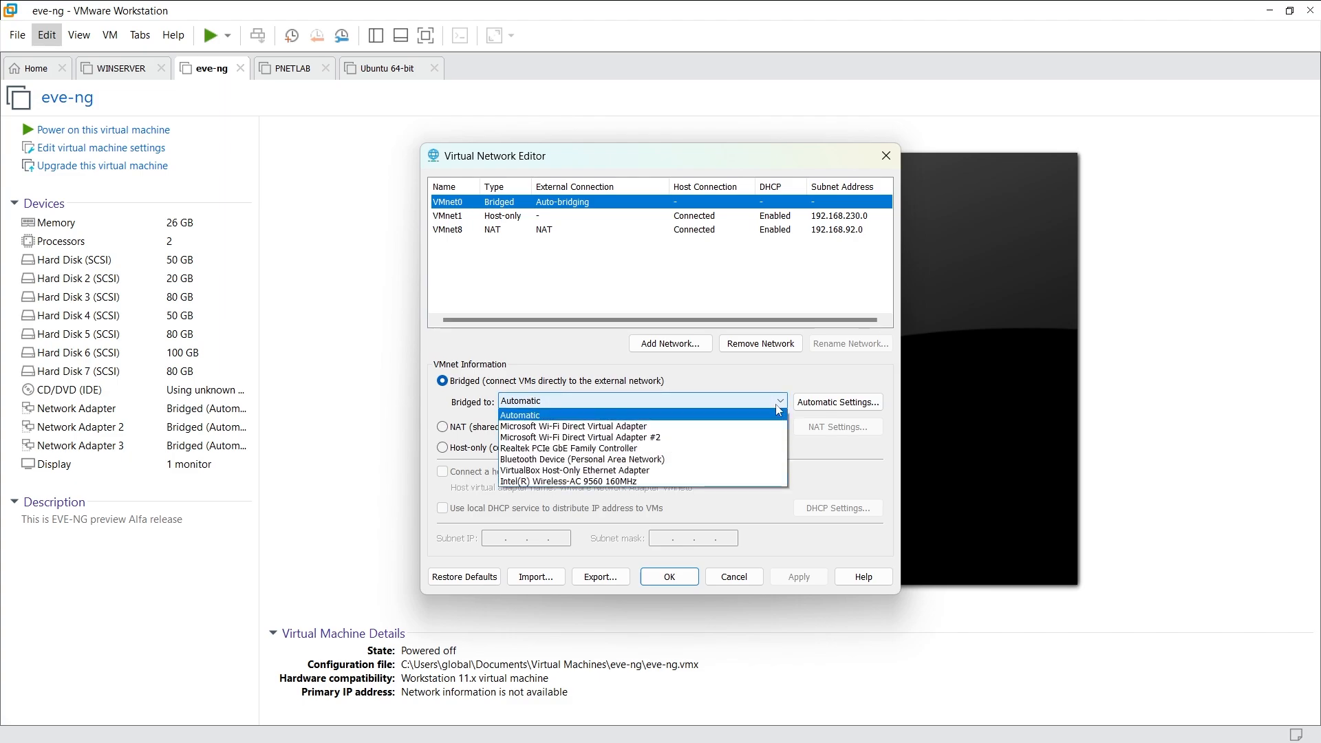
{"action": "left_click", "coordinate": [543, 415]}
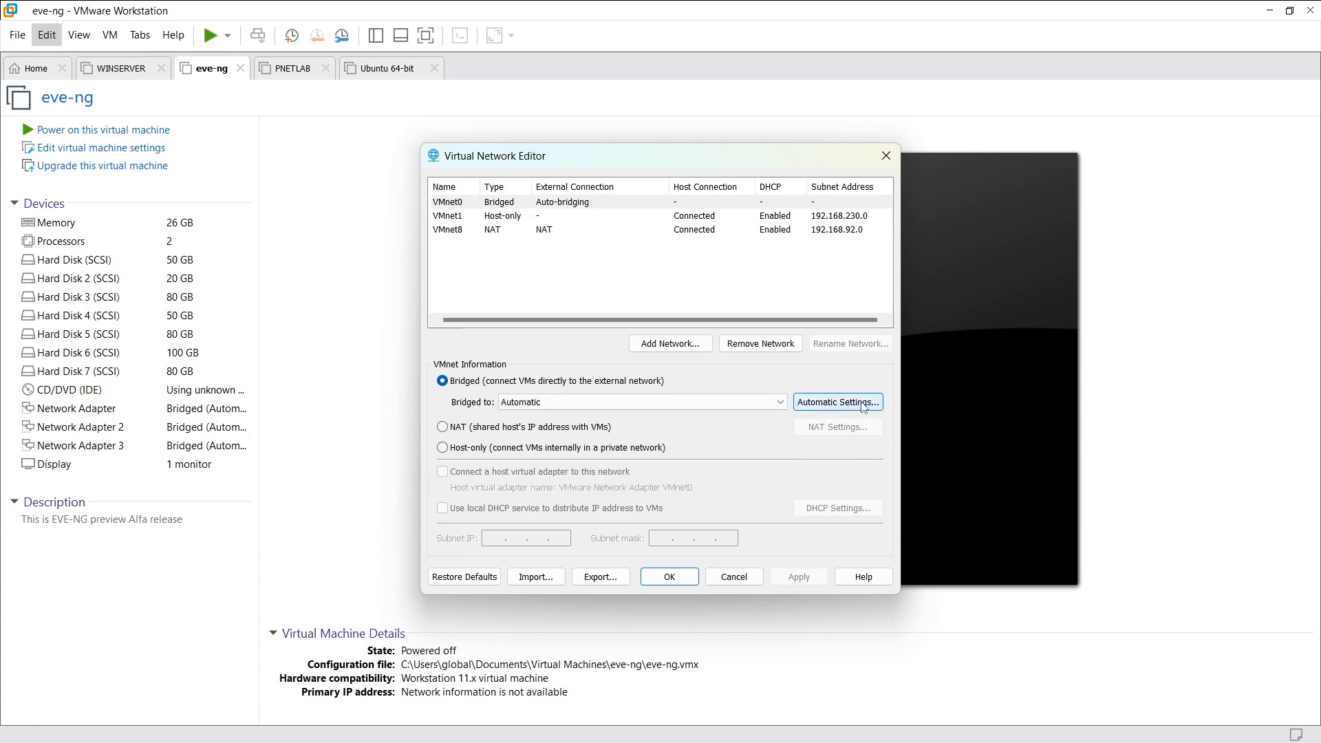
{"action": "left_click", "coordinate": [863, 406]}
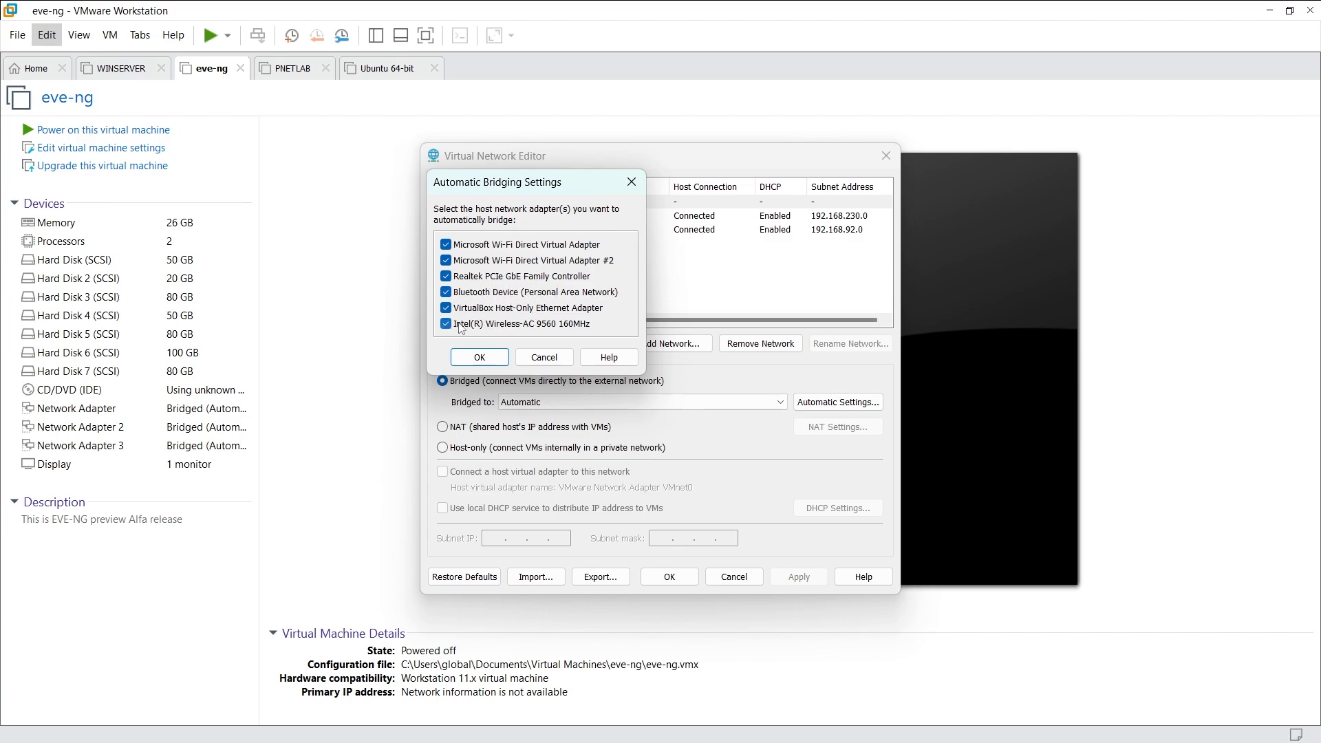
{"action": "left_click", "coordinate": [446, 245]}
{"action": "left_click", "coordinate": [446, 260]}
{"action": "left_click", "coordinate": [446, 308]}
{"action": "left_click", "coordinate": [446, 292]}
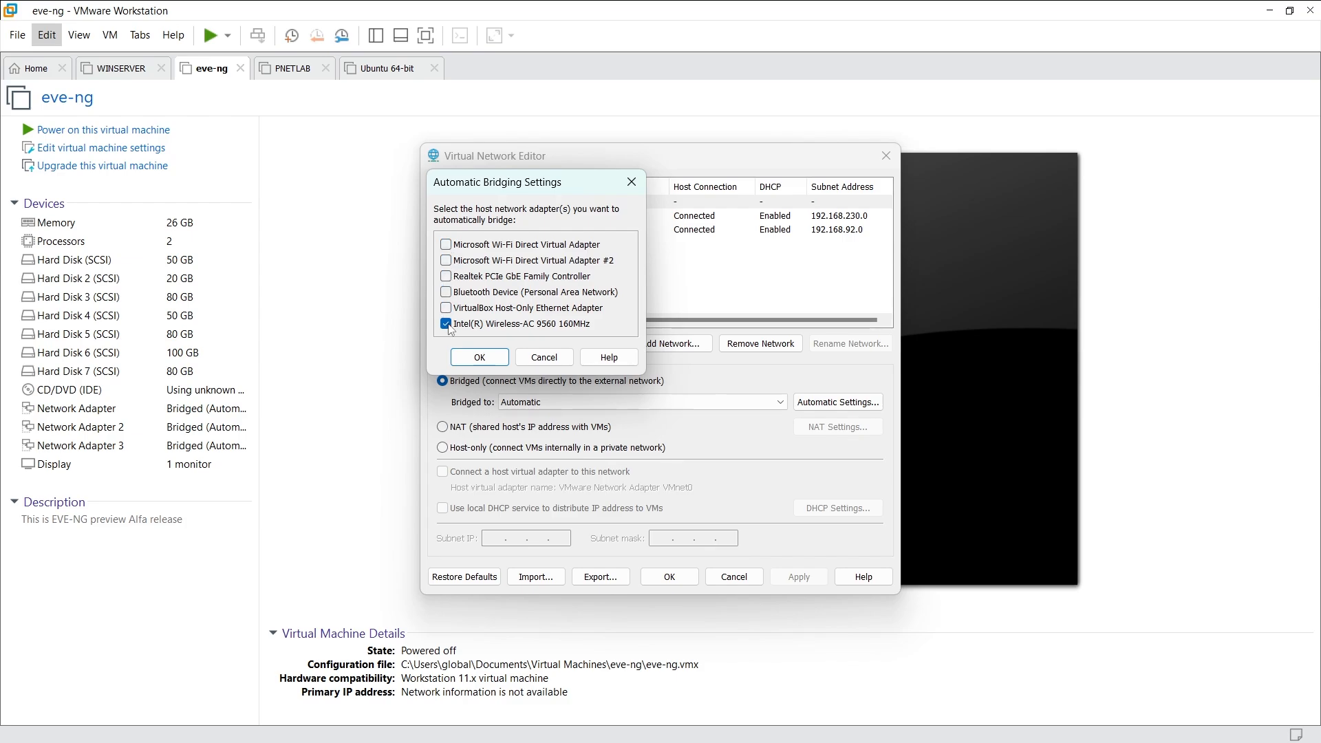
{"action": "left_click", "coordinate": [492, 358]}
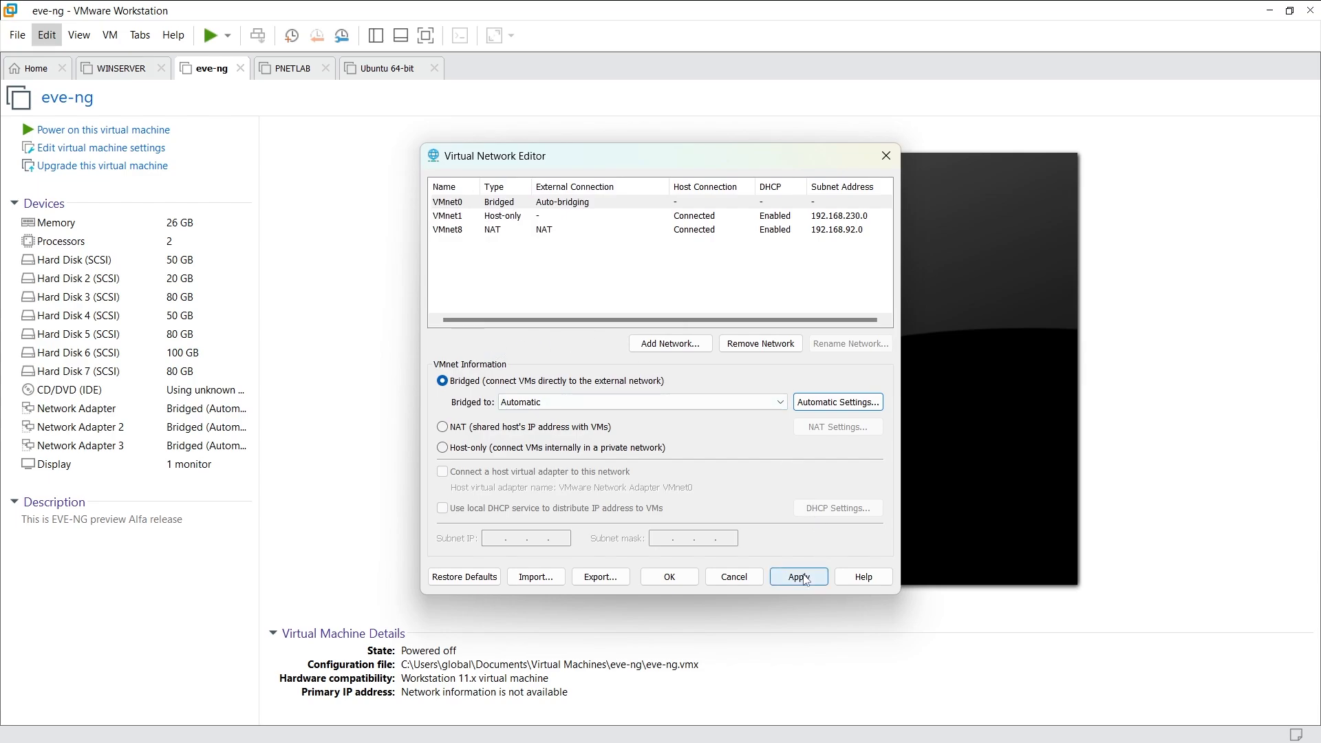
{"action": "left_click", "coordinate": [804, 578]}
{"action": "left_click", "coordinate": [673, 578]}
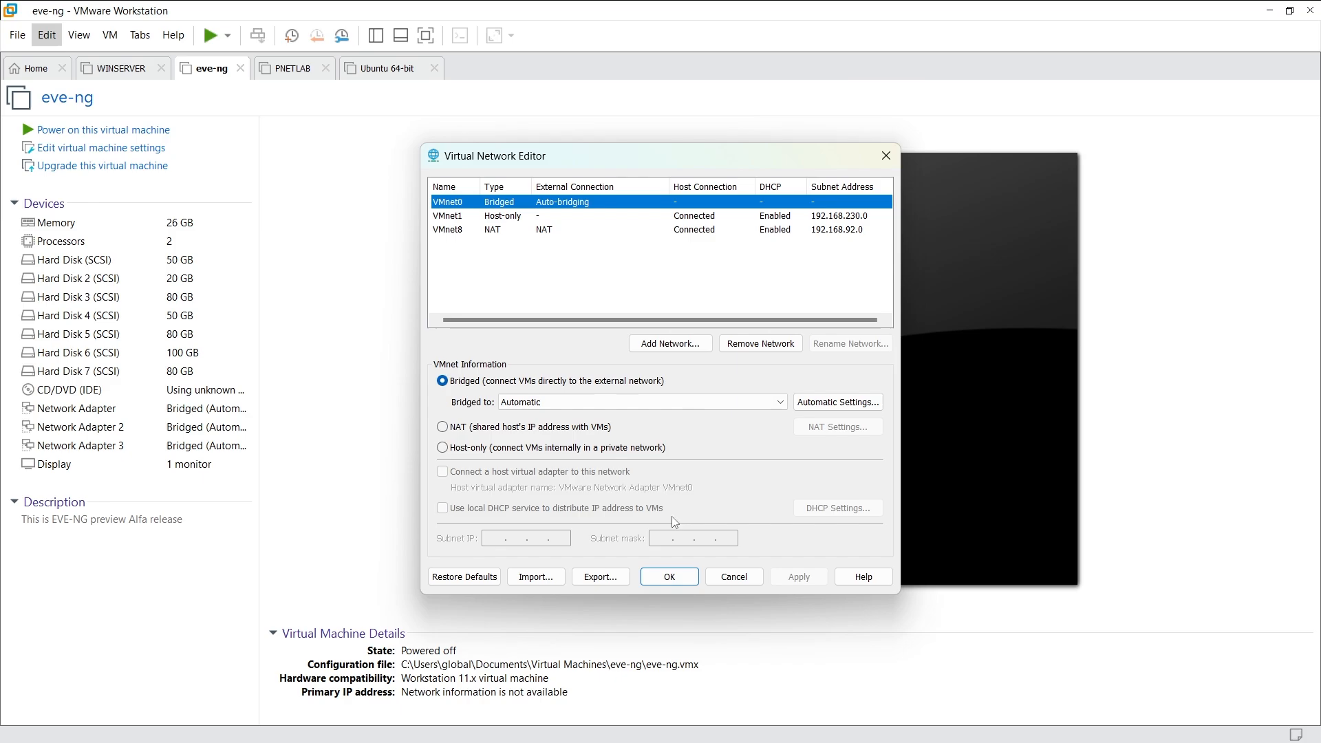
{"action": "left_click", "coordinate": [669, 577]}
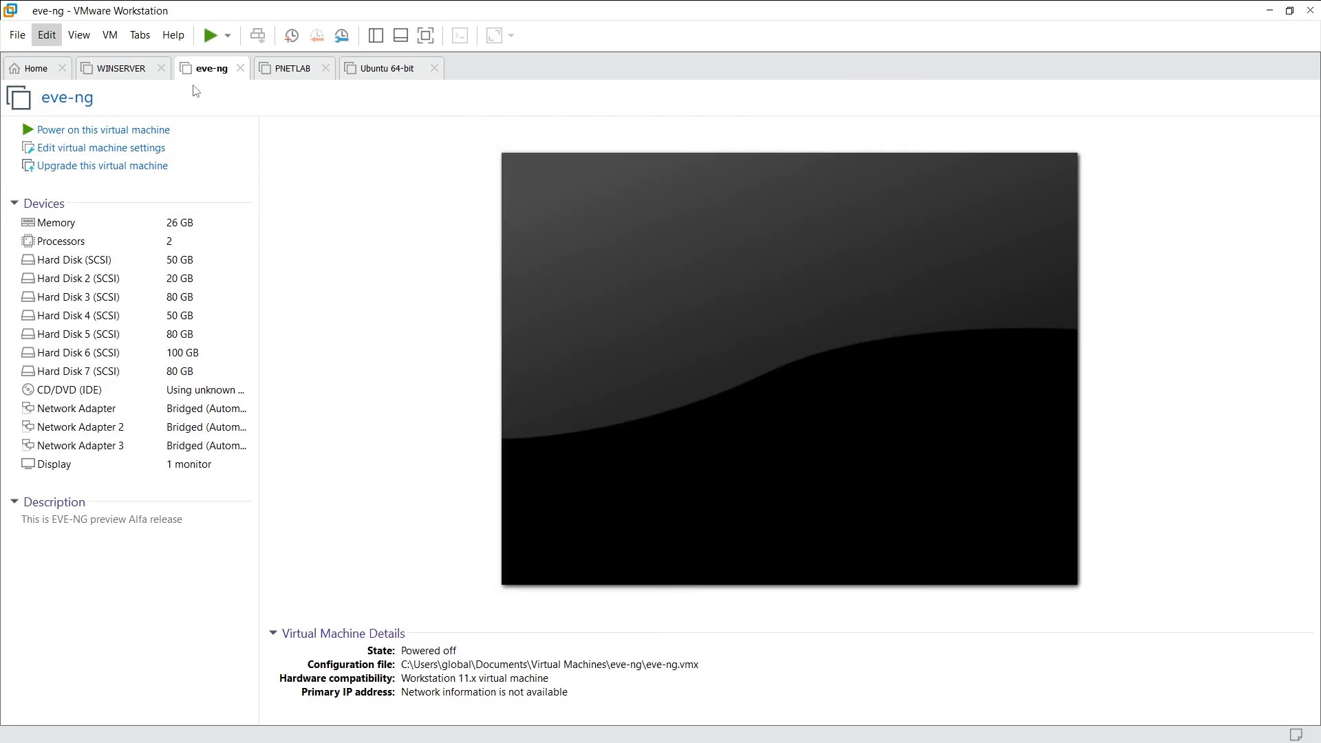
Power on the eve-ng virtual machine and compare its console IP address with the host's Wi-Fi address in the ipconfig output.
{"action": "left_click", "coordinate": [211, 36]}
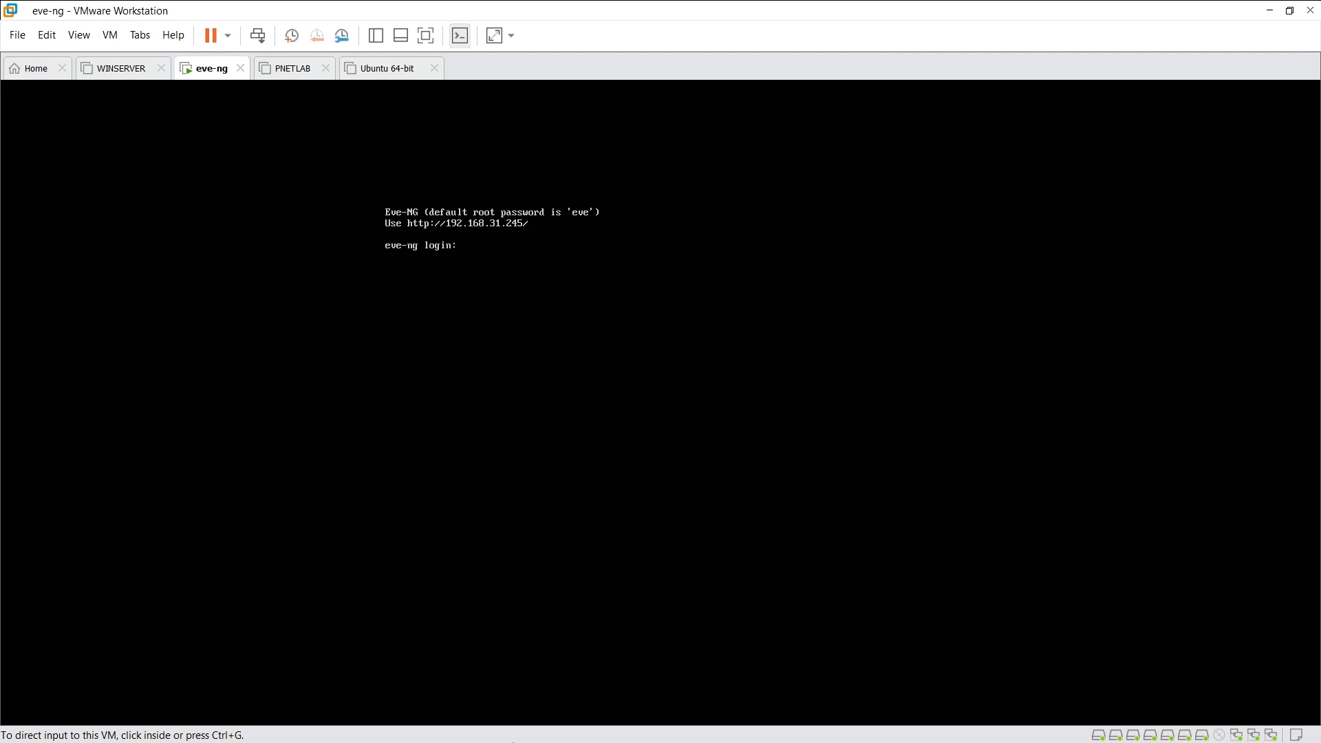
{"action": "mouse_move", "coordinate": [538, 741]}
{"action": "left_click", "coordinate": [969, 730]}
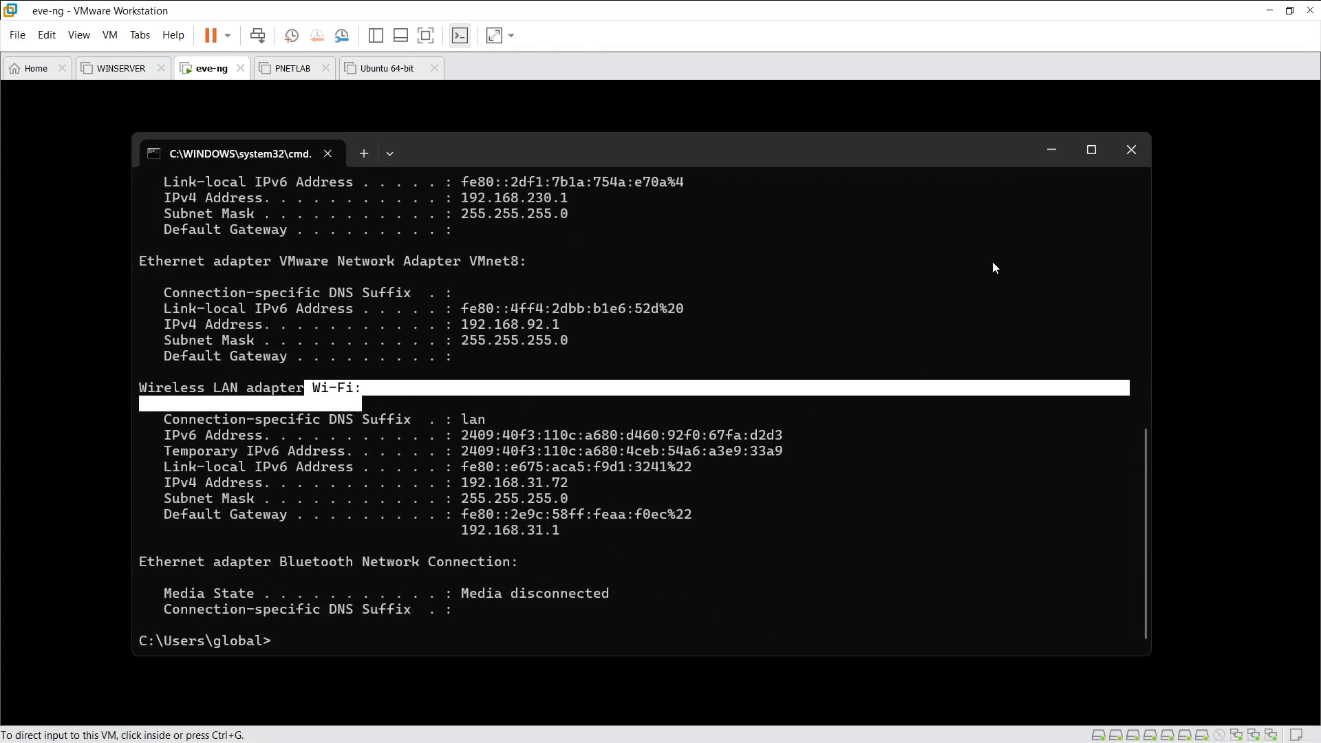
{"action": "left_click", "coordinate": [1036, 159]}
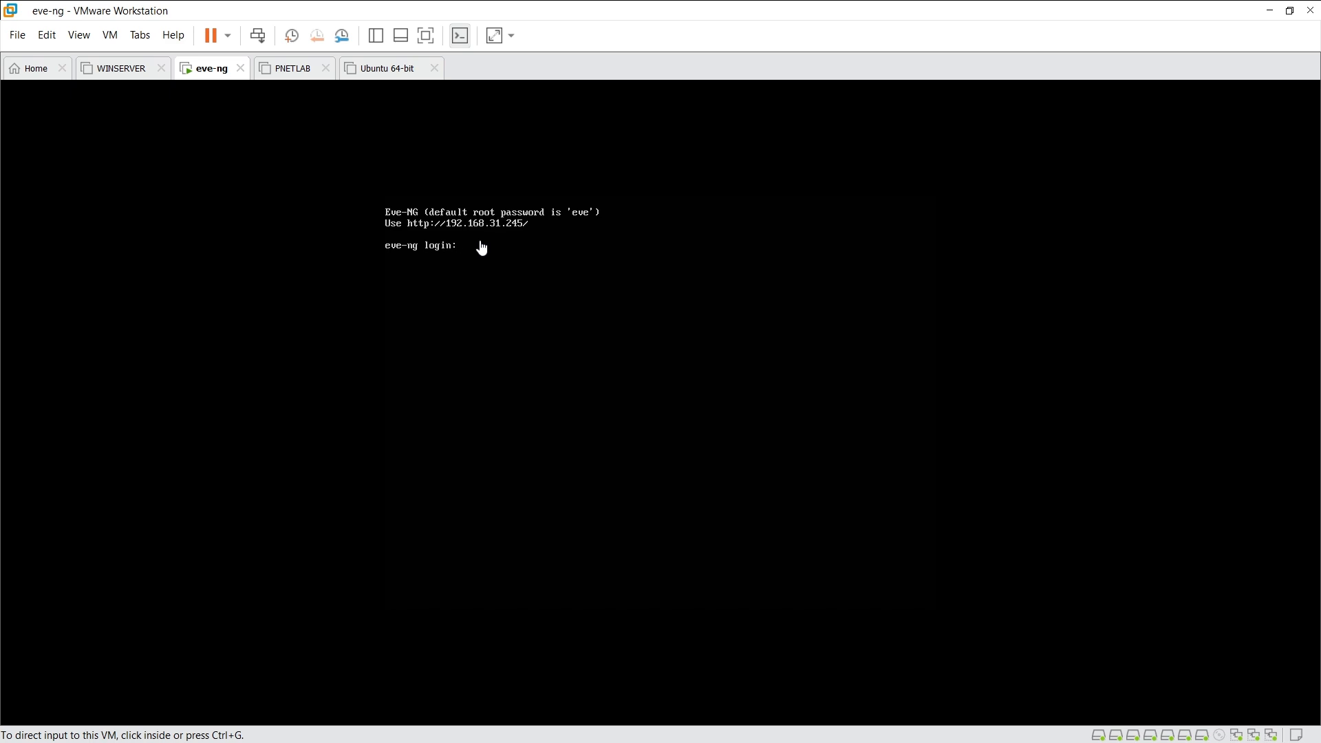
Switch to Firefox, replace the old EVE Topology tab with a new tab, and maximize the browser window.
{"action": "mouse_move", "coordinate": [860, 716]}
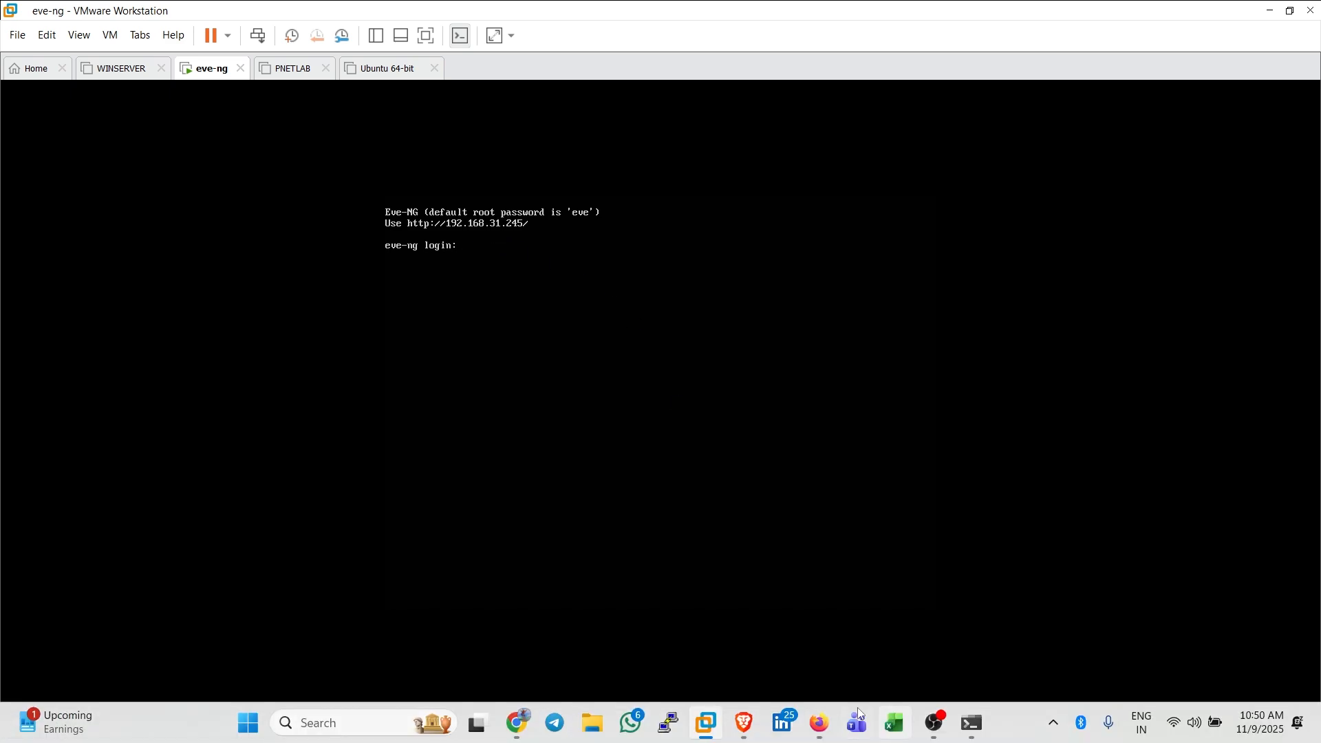
{"action": "left_click", "coordinate": [819, 722]}
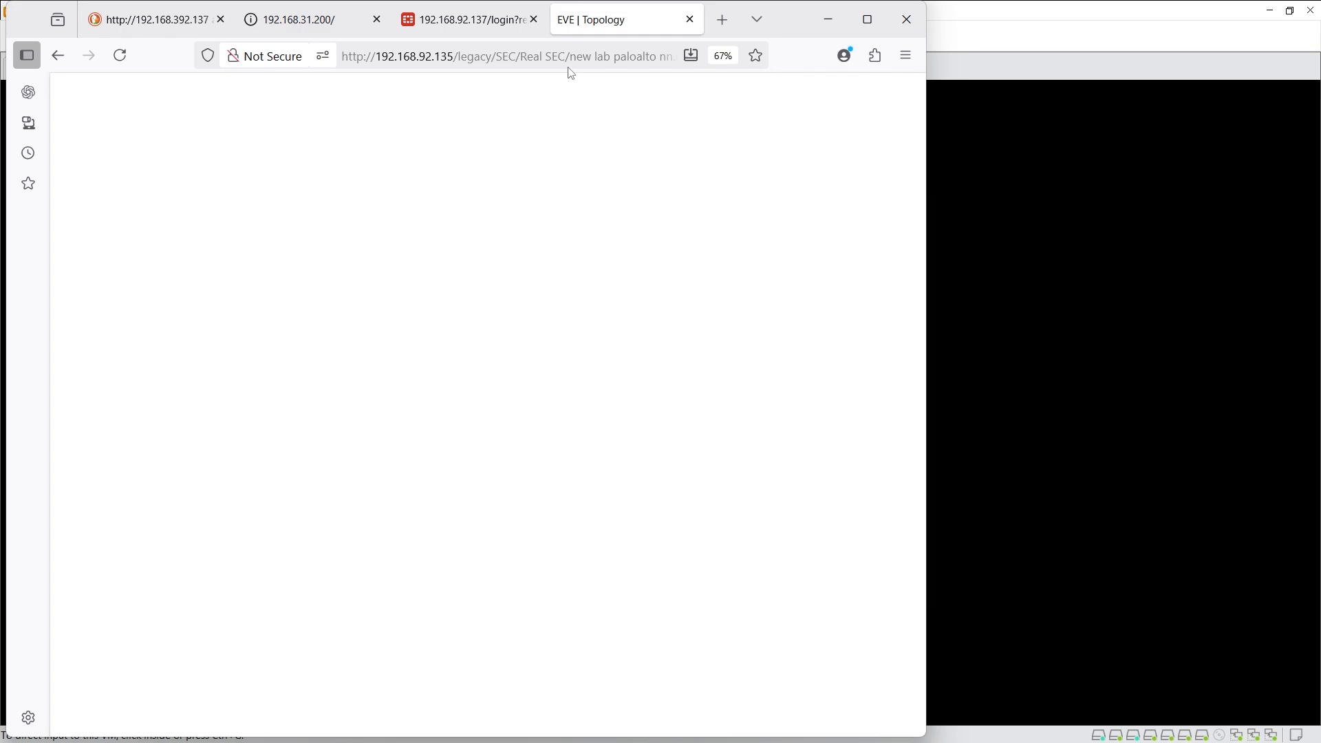
{"action": "left_click", "coordinate": [689, 20]}
{"action": "left_click", "coordinate": [677, 21]}
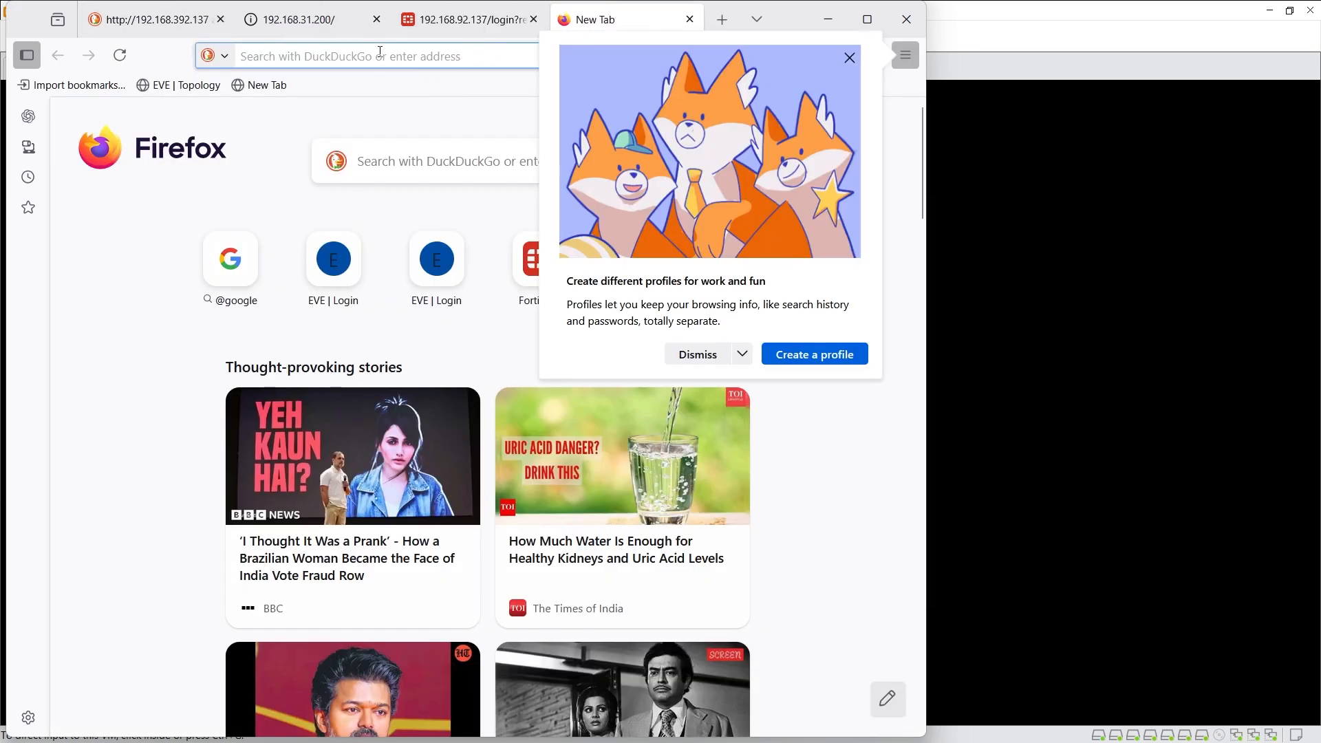
{"action": "left_click", "coordinate": [867, 19]}
{"action": "left_click", "coordinate": [465, 48]}
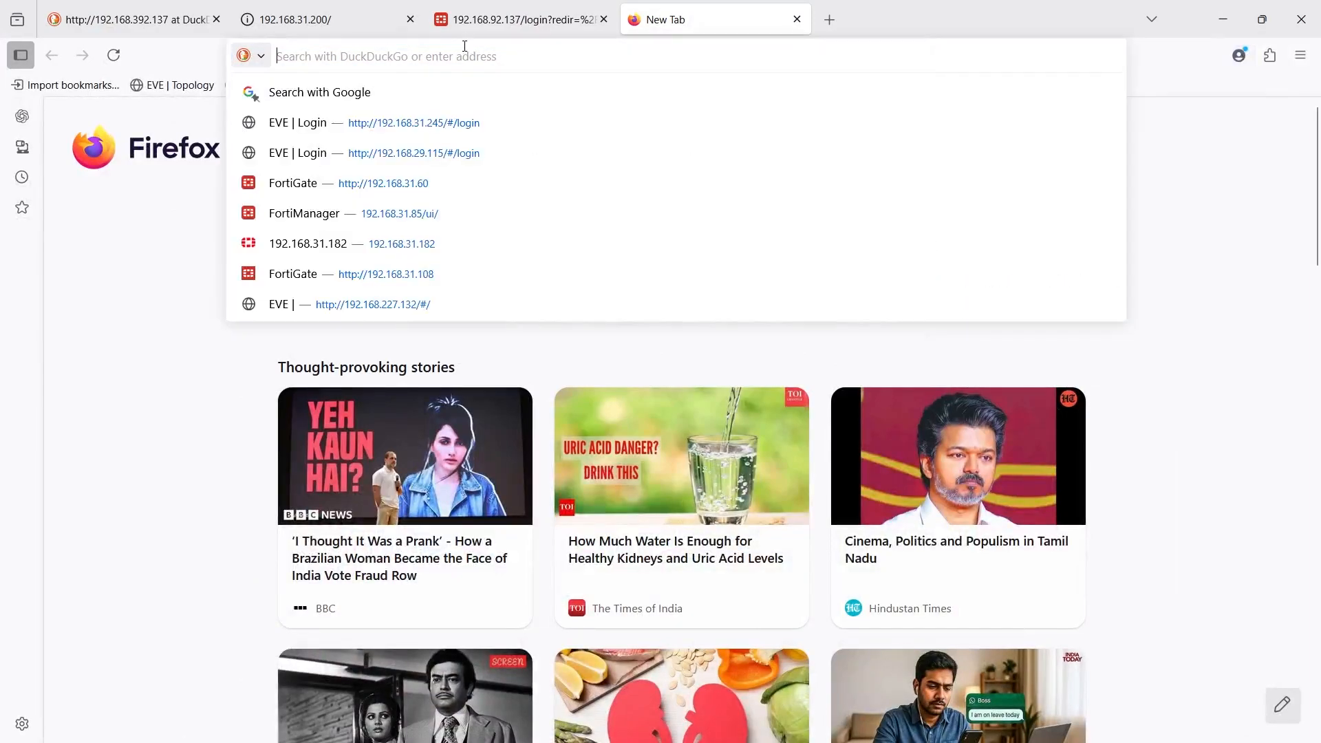
Browse to 192.168.31.245 and sign in to EVE-NG with the saved credentials and the native console.
{"action": "type", "text": "192.168."}
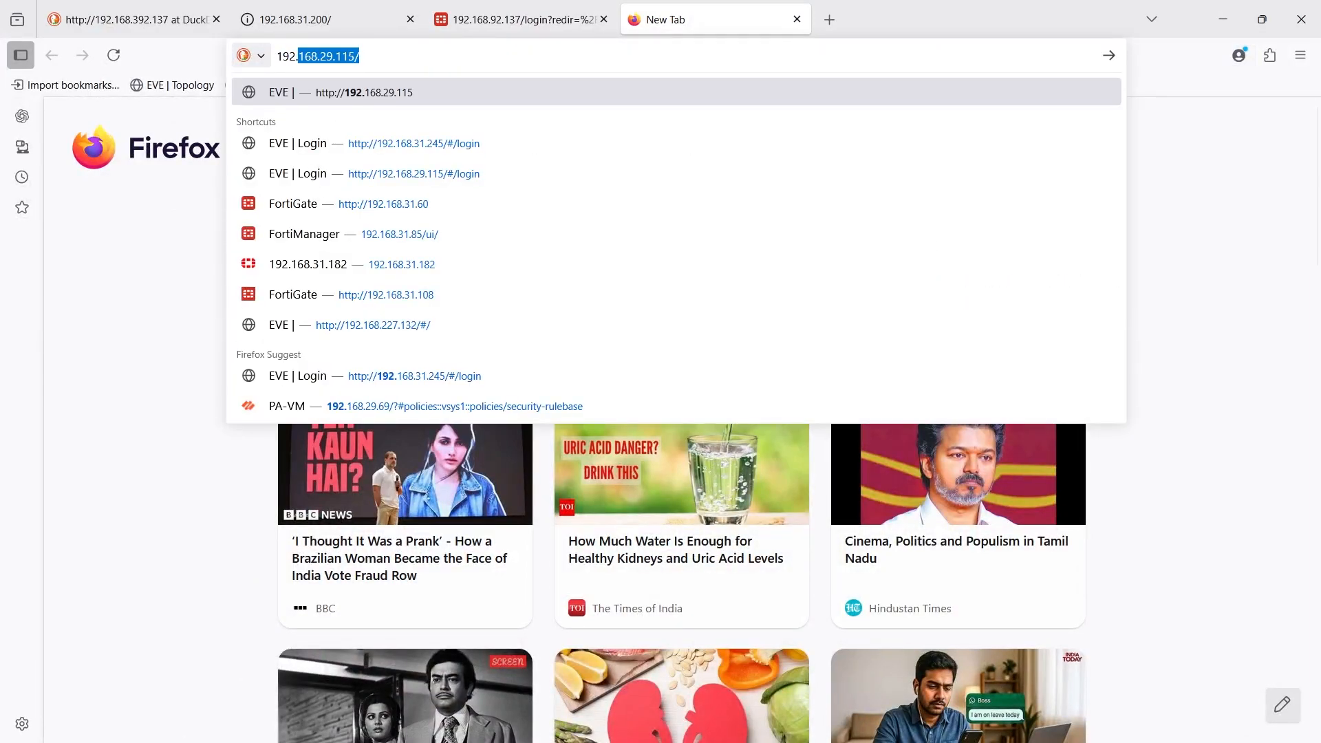
{"action": "type", "text": "31.2"}
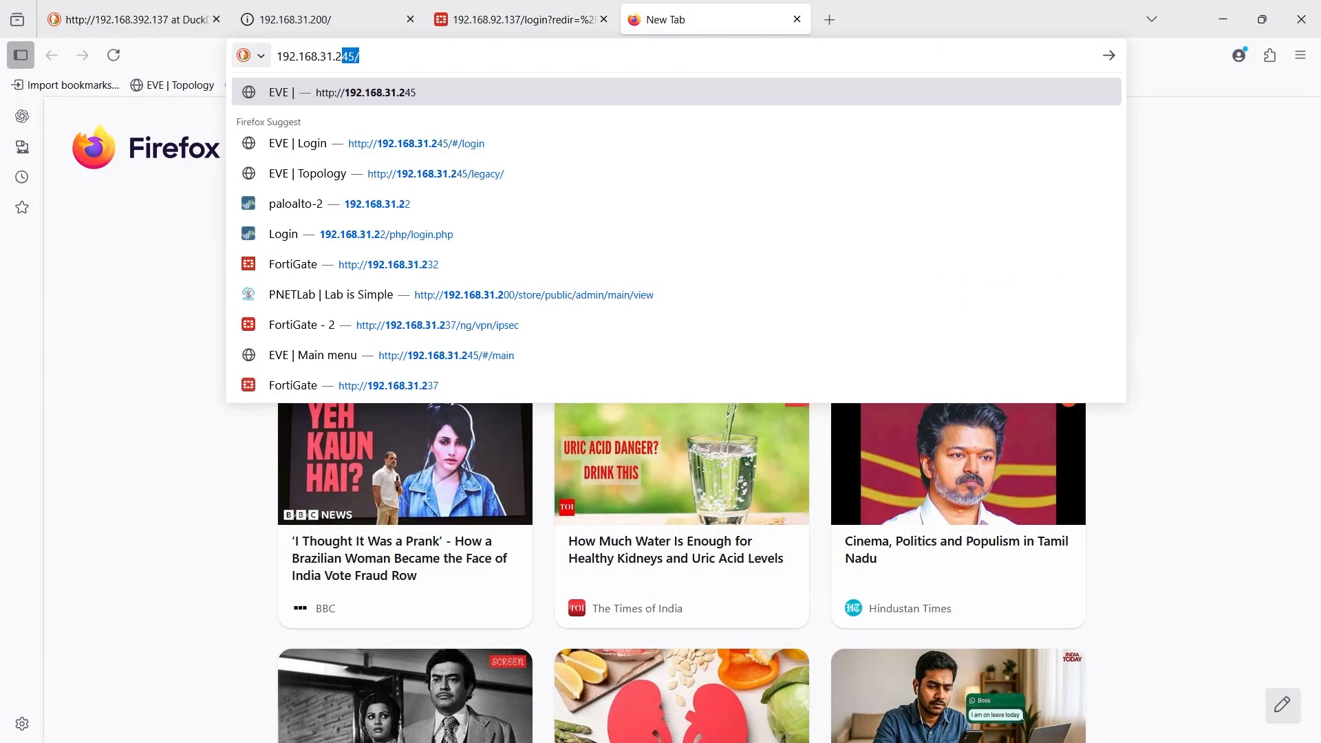
{"action": "type", "text": "45"}
{"action": "key", "text": "Return"}
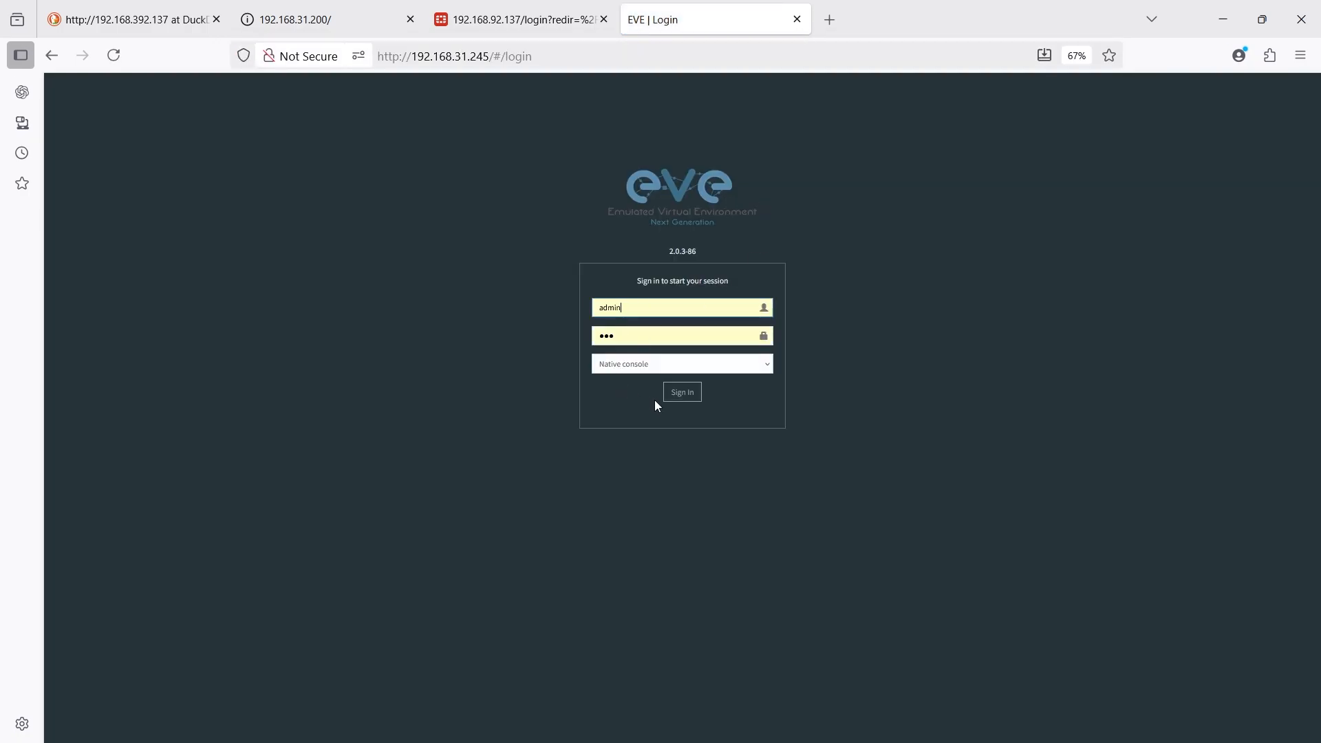
{"action": "left_click", "coordinate": [681, 393]}
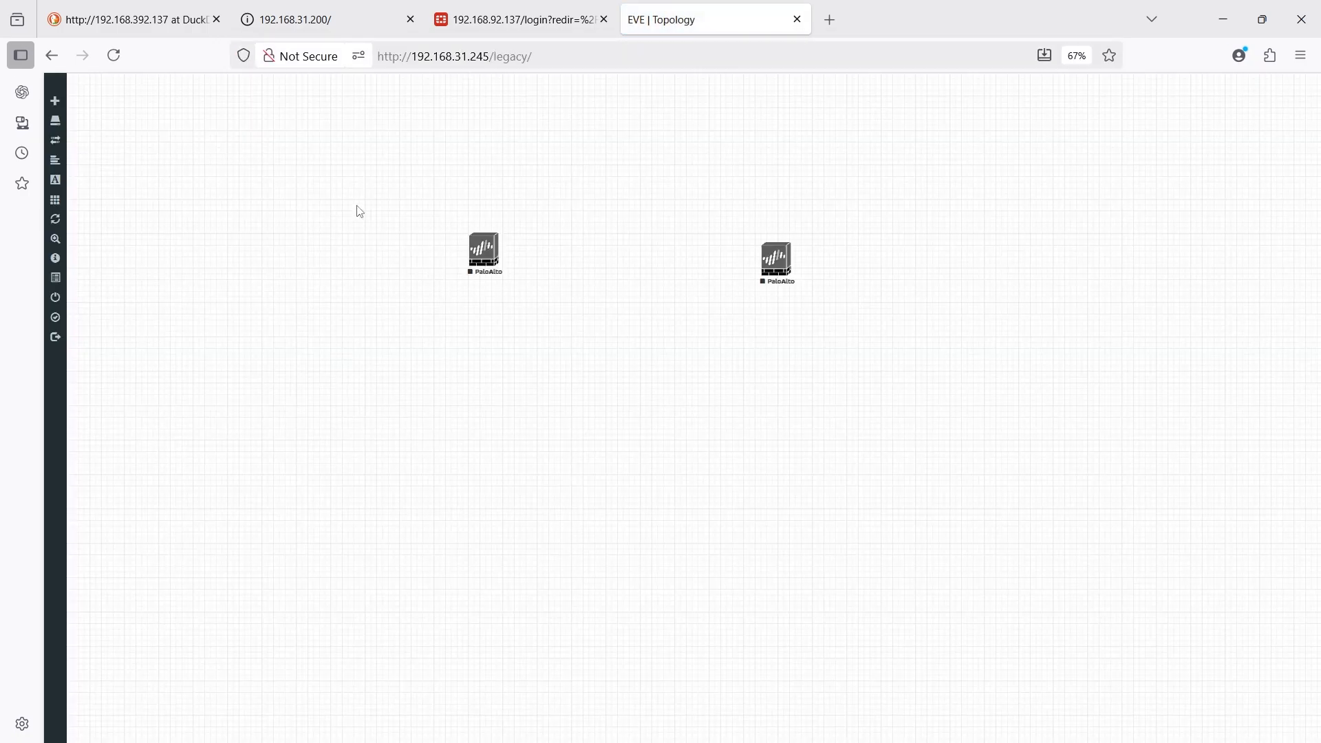
{"action": "left_click_drag", "start_coordinate": [332, 176], "coordinate": [1127, 442]}
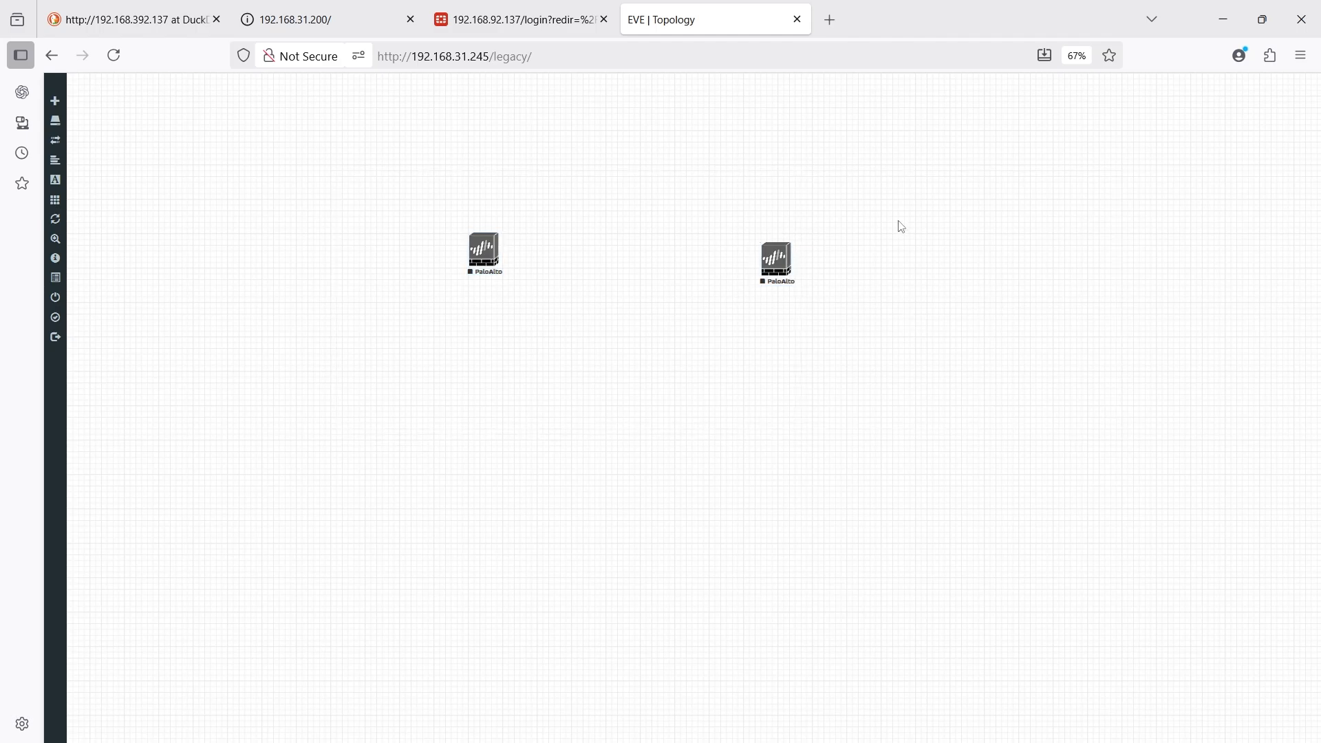